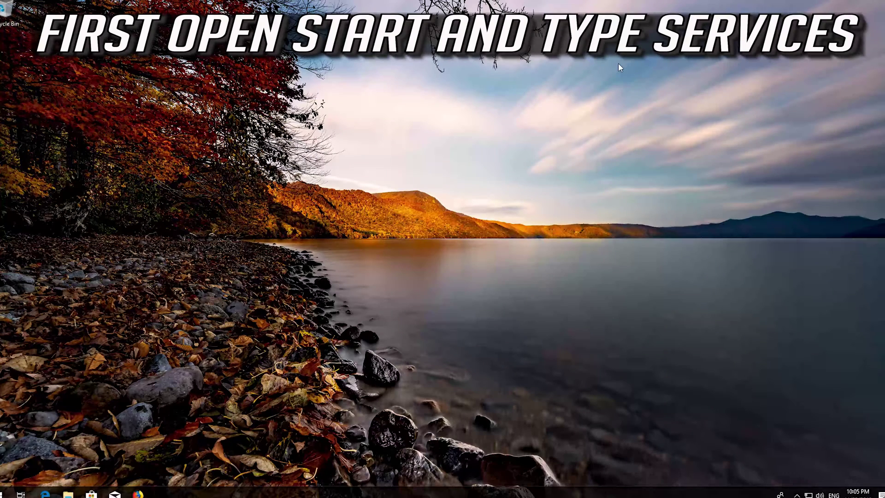
- Search the system for "services" and open the Services desktop app
key("super")
type("serv")
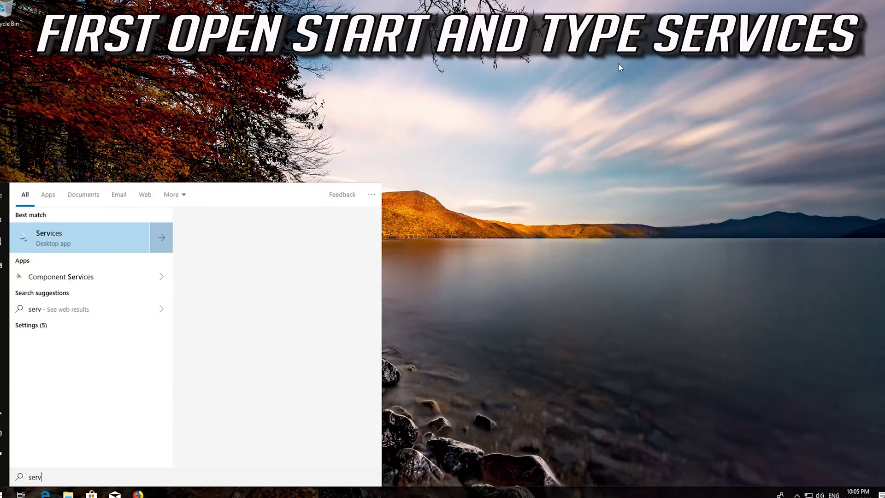
type("ices")
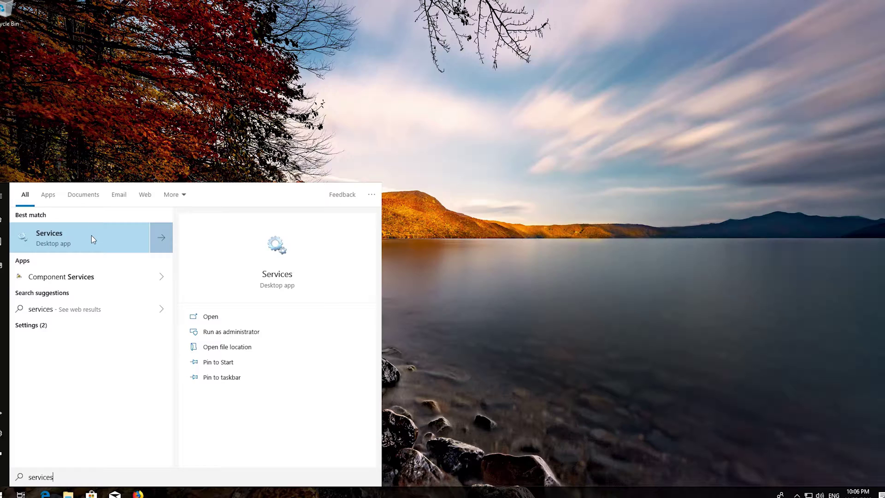
left_click(92, 235)
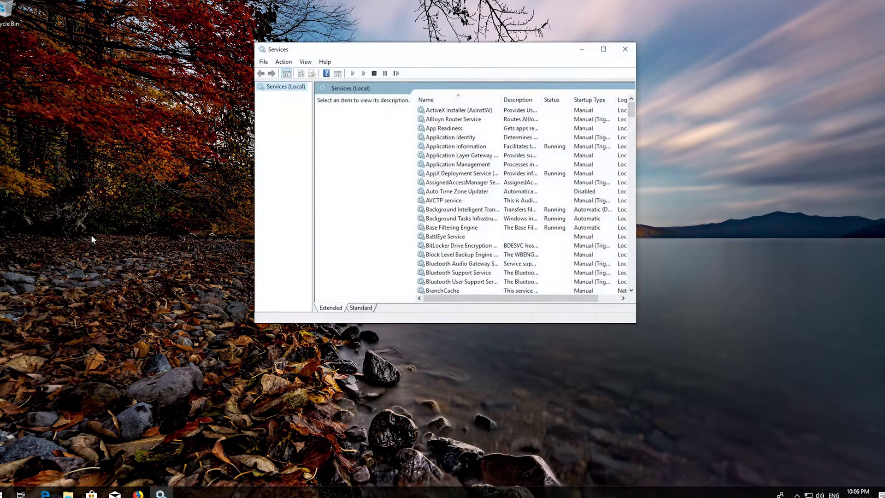
- Locate the Windows Update service in the list of local services and open its properties
left_click(441, 200)
scroll(442, 200, "down", 9)
scroll(442, 200, "down", 20)
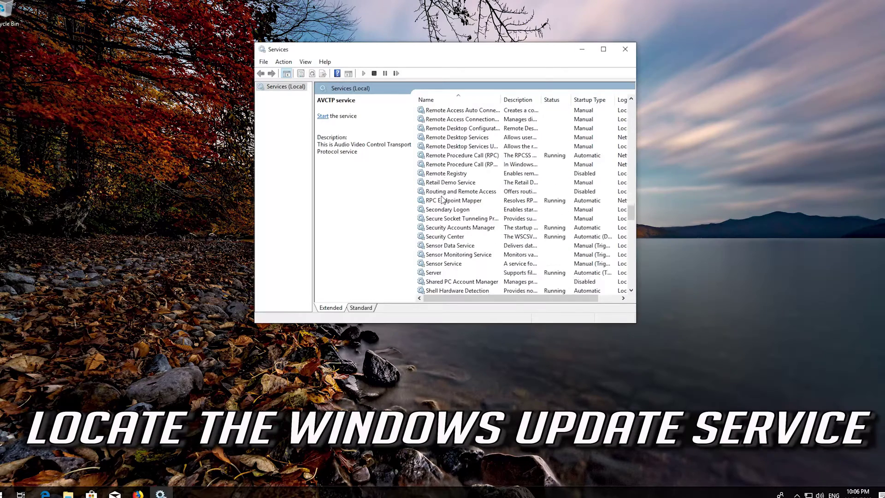
scroll(442, 200, "down", 9)
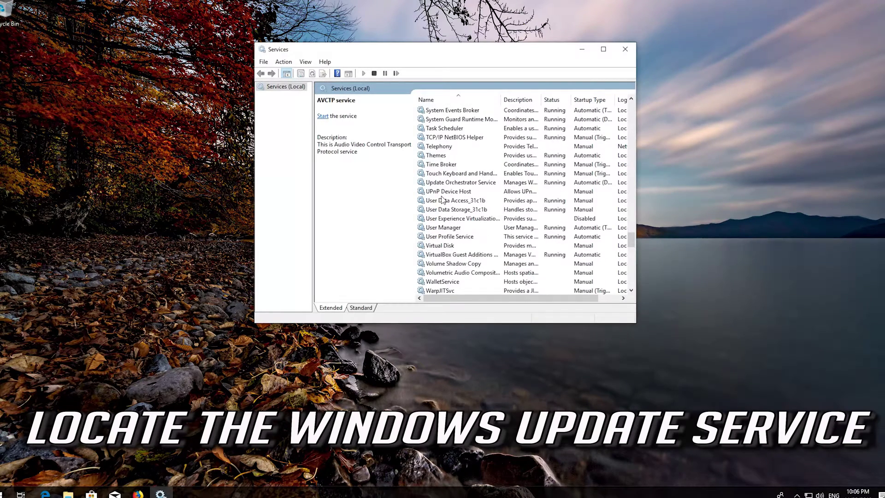
scroll(442, 200, "down", 5)
scroll(442, 199, "down", 10)
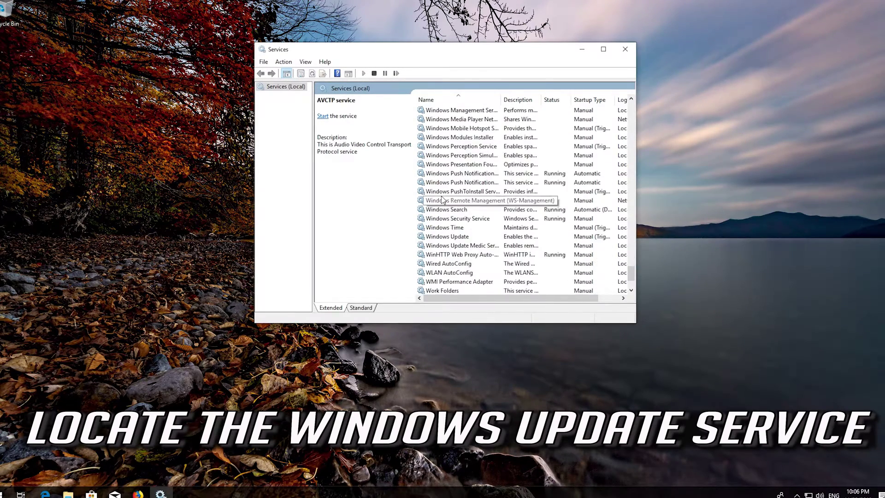
left_click(450, 239)
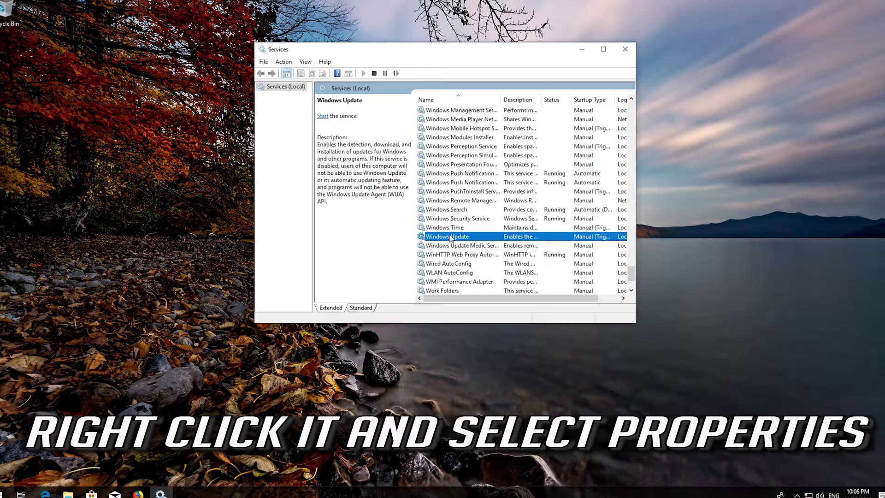
right_click(457, 237)
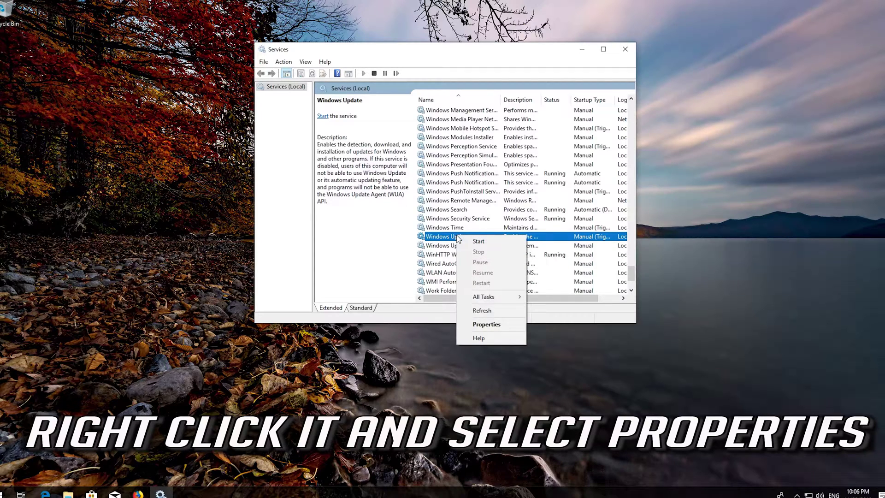
left_click(493, 325)
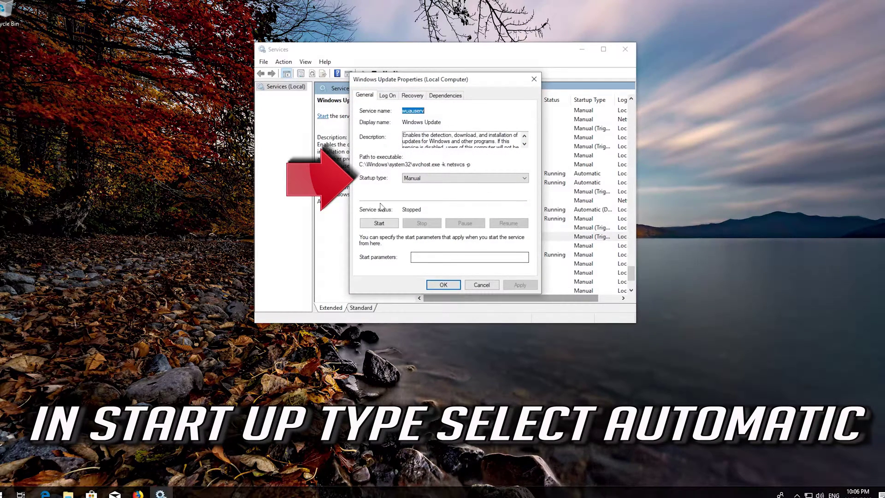
- Set the Windows Update startup type to Automatic, apply the change and close the properties
left_click(460, 179)
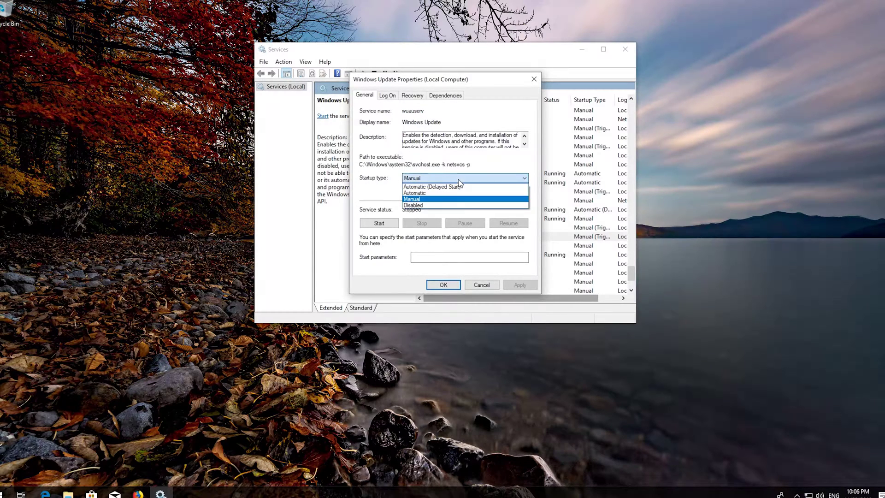
left_click(437, 193)
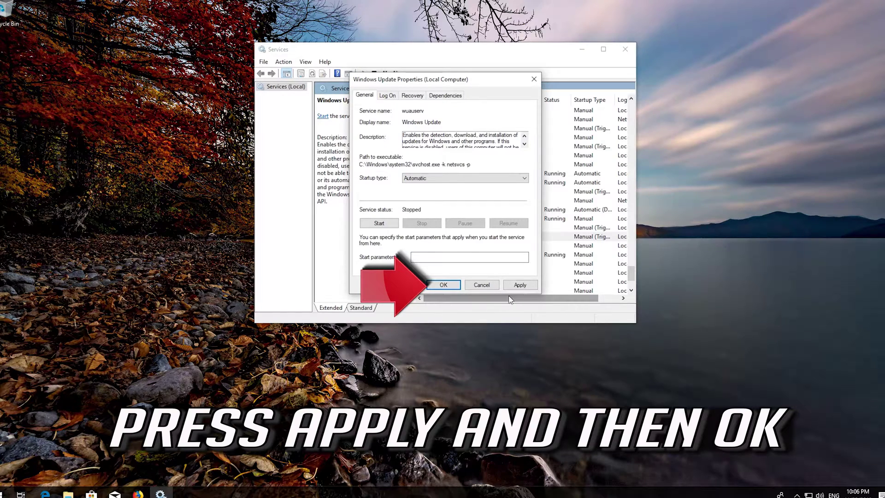
left_click(521, 285)
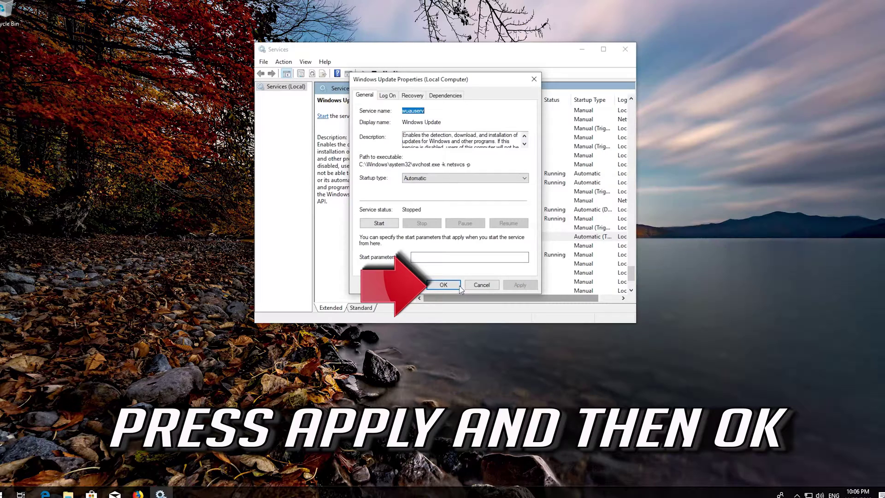
left_click(436, 288)
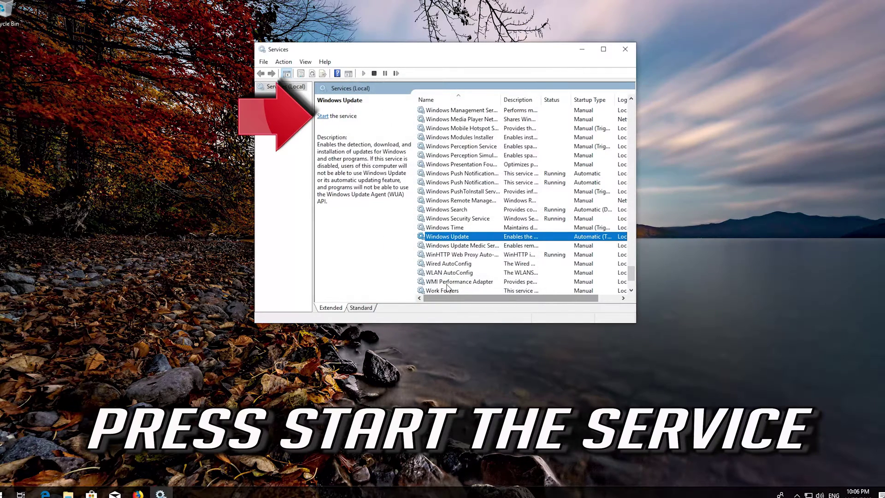
- Start the Windows Update service, restart it, and close the Services window
left_click(323, 116)
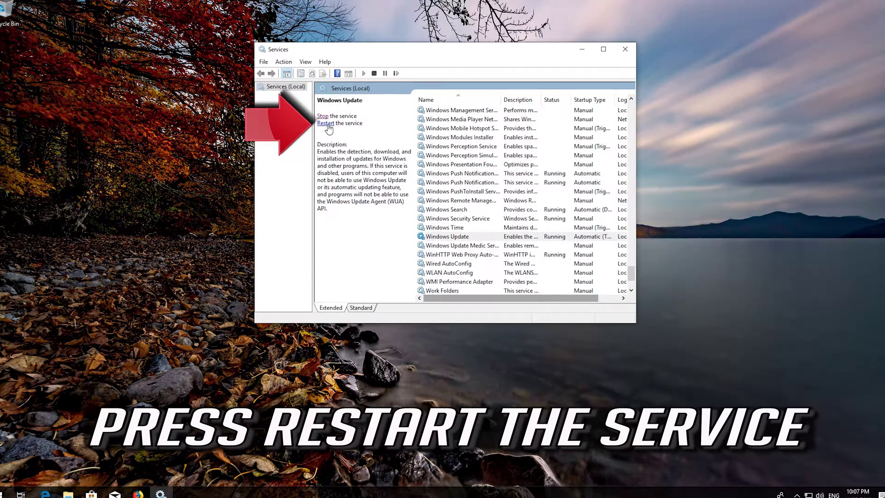
left_click(327, 124)
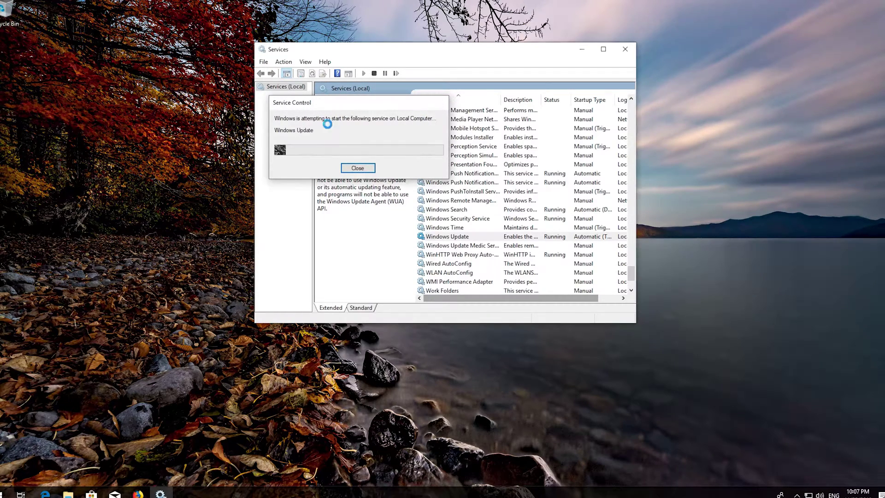
left_click(634, 48)
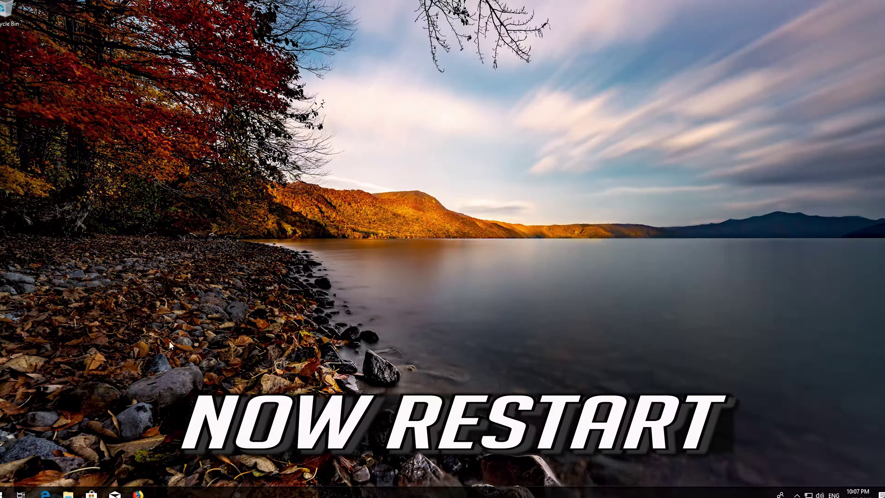
- Restart the computer
left_click(3, 493)
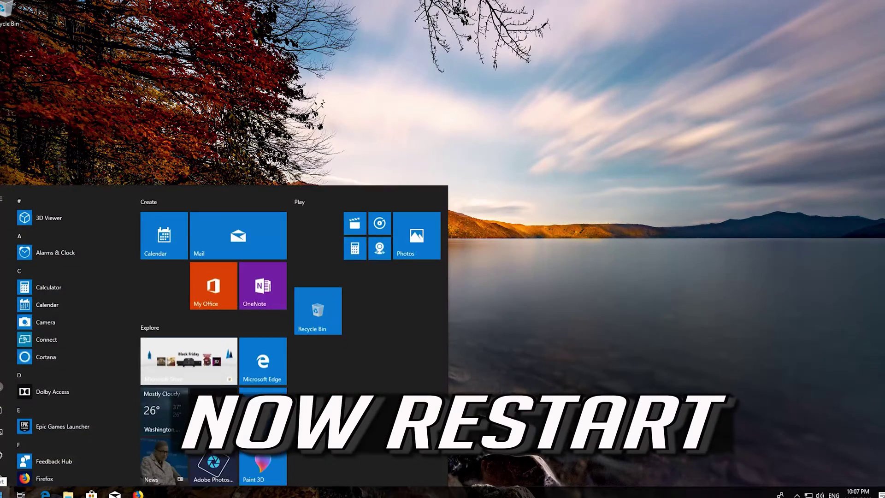
left_click(2, 475)
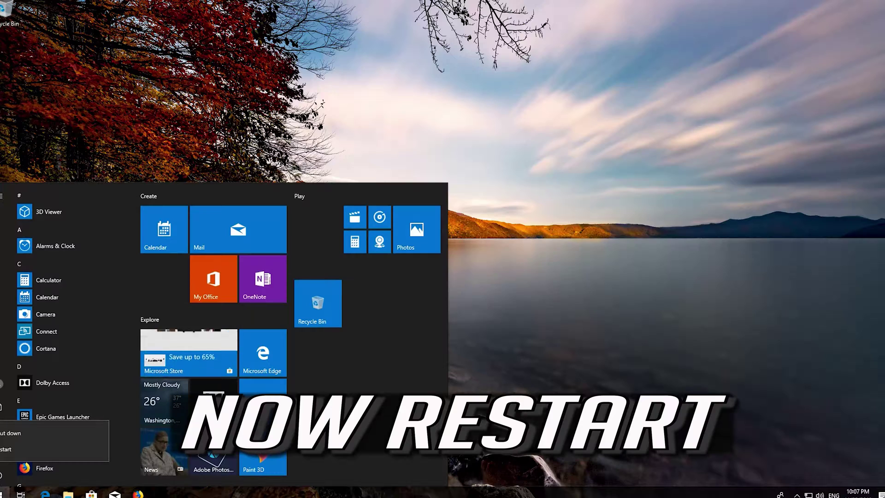
left_click(2, 454)
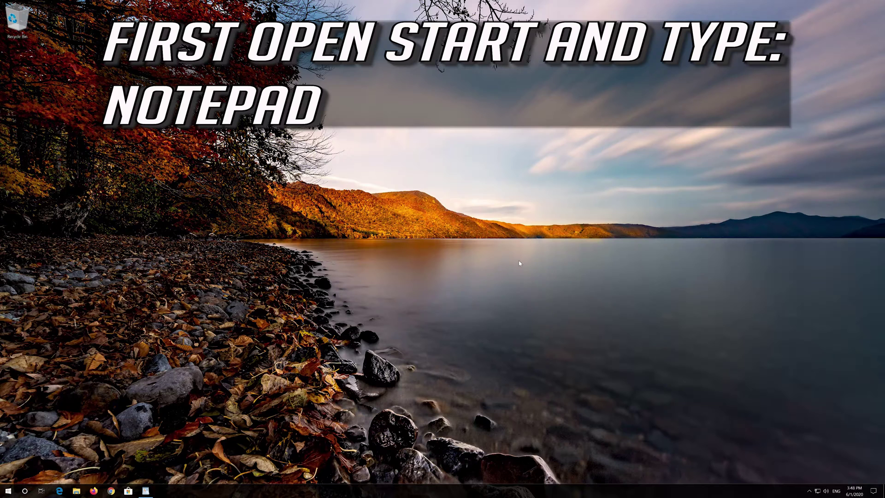
- Search the system for "notepad" and open a blank Notepad document
key("super")
type("notepad")
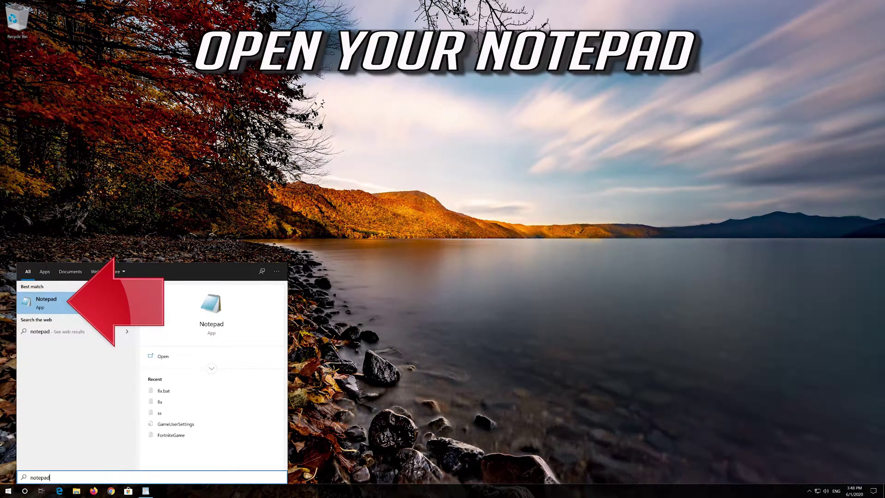
left_click(89, 302)
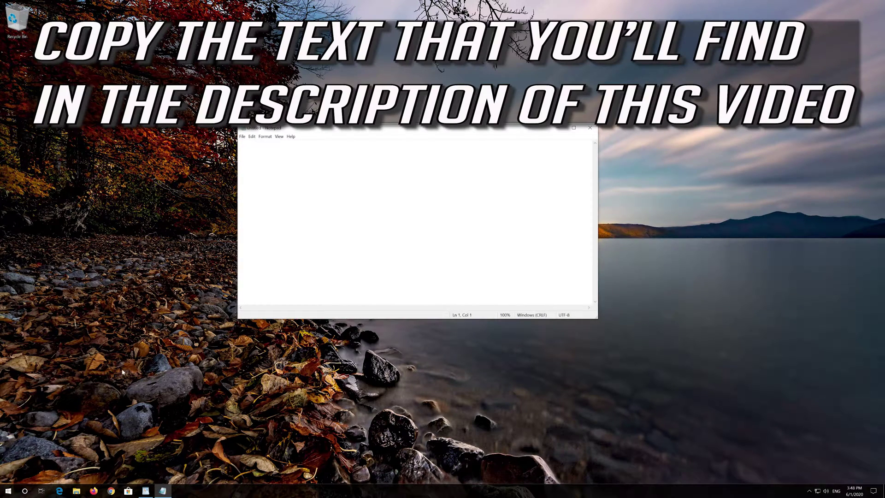
- Copy the full list of repair commands, starting at "net stop bits", from the WordPad document and paste it into the blank Notepad file
left_click(146, 490)
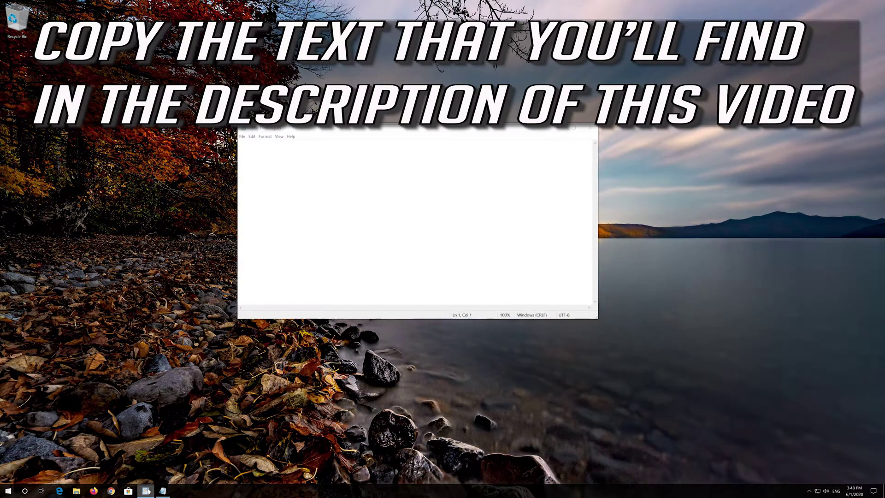
left_click(364, 131)
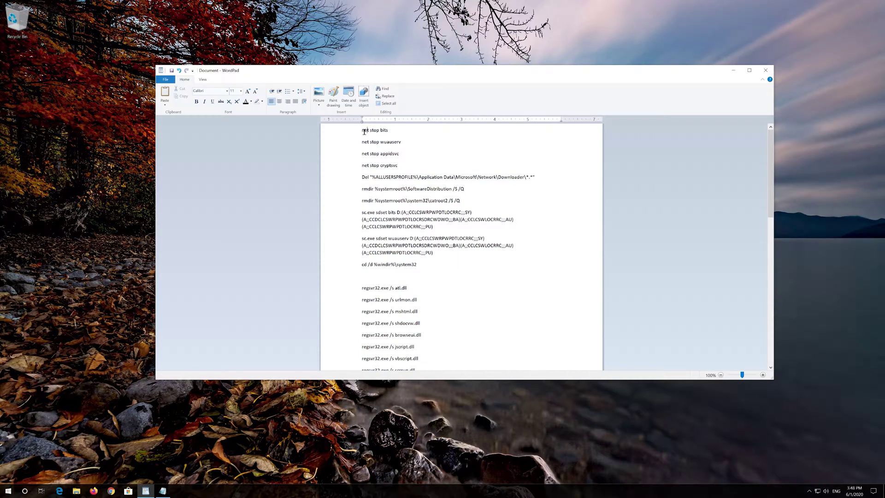
left_click_drag(364, 131, 581, 495)
scroll(438, 277, "up", 1)
scroll(419, 219, "up", 1)
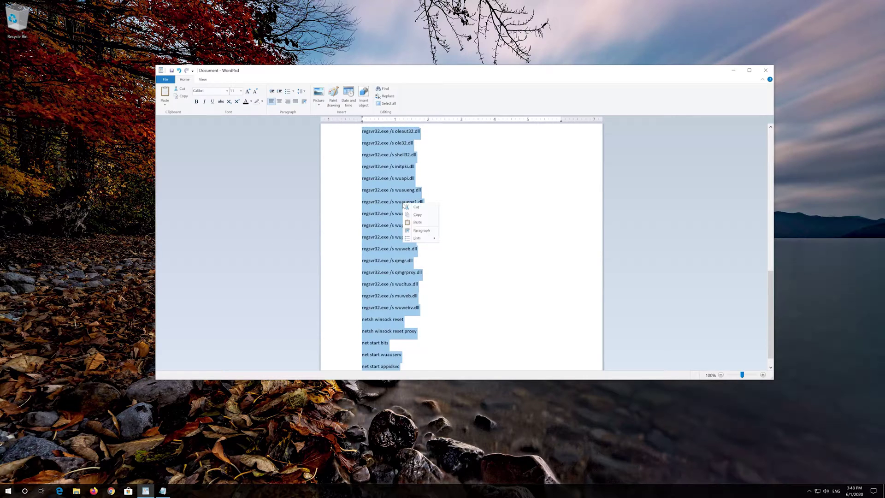
scroll(413, 216, "up", 1)
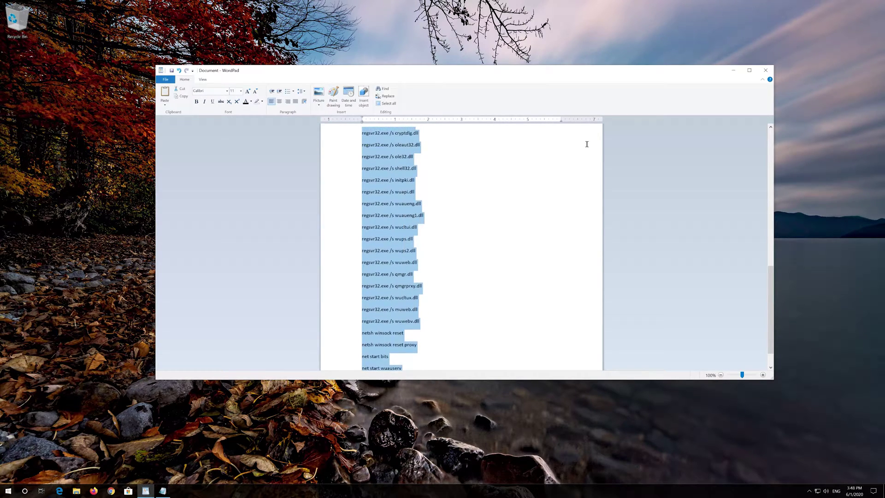
left_click(734, 71)
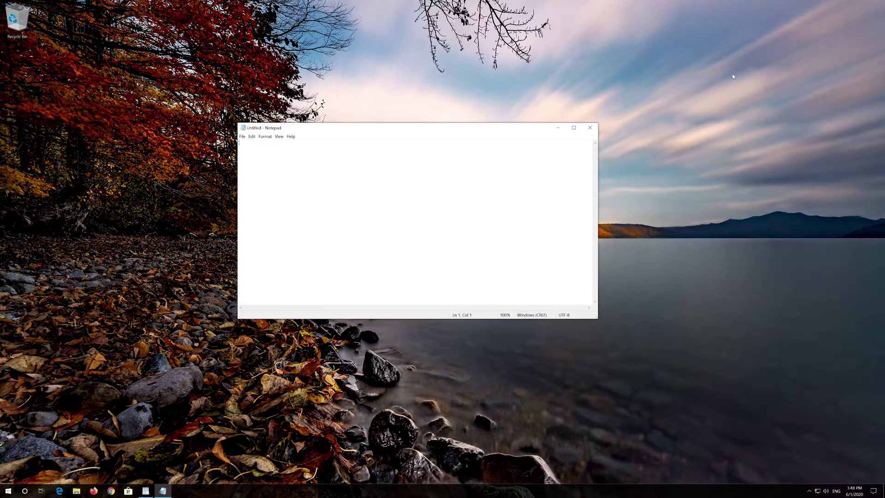
left_click(251, 137)
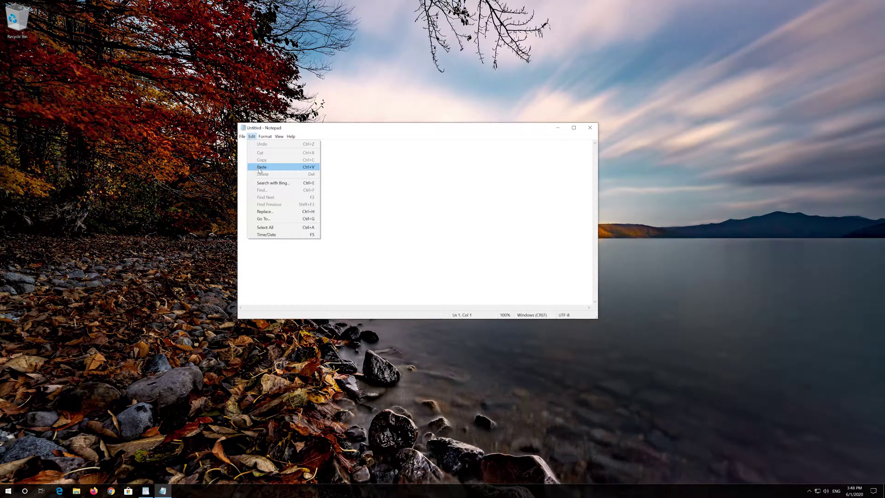
left_click(286, 168)
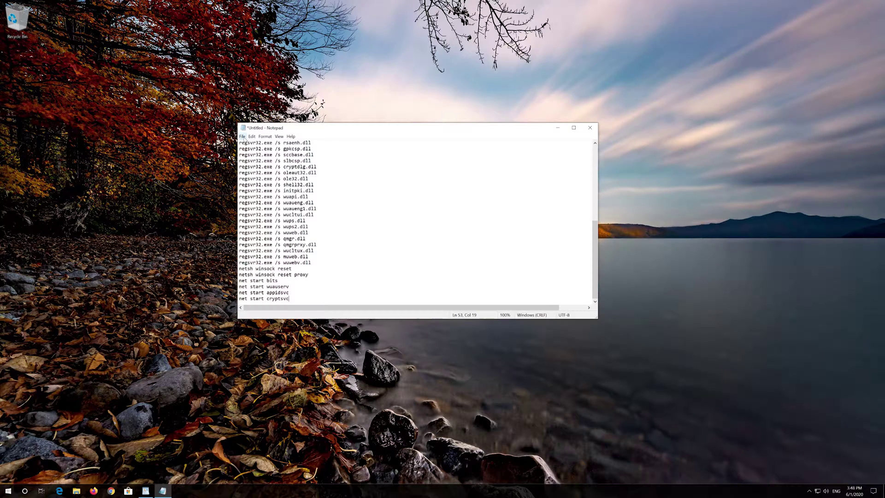
- Save the pasted commands to the Desktop as fix.bat with the All Files type, and close Notepad
left_click(243, 137)
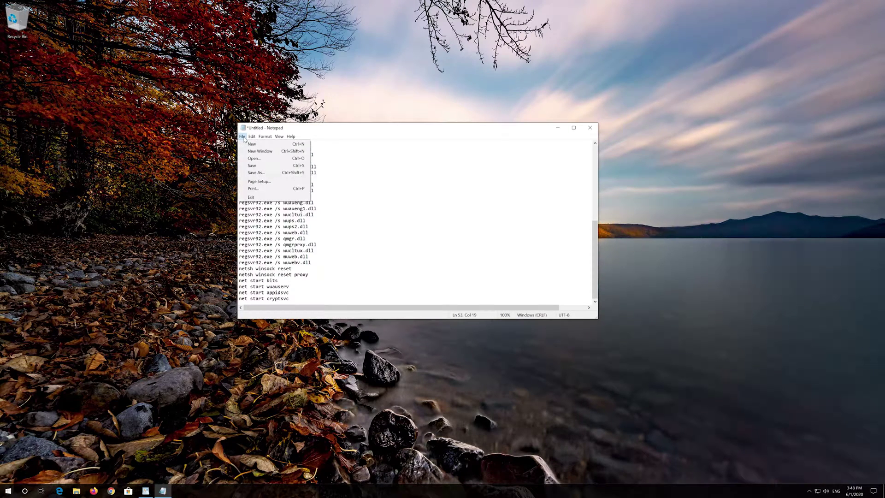
left_click(255, 176)
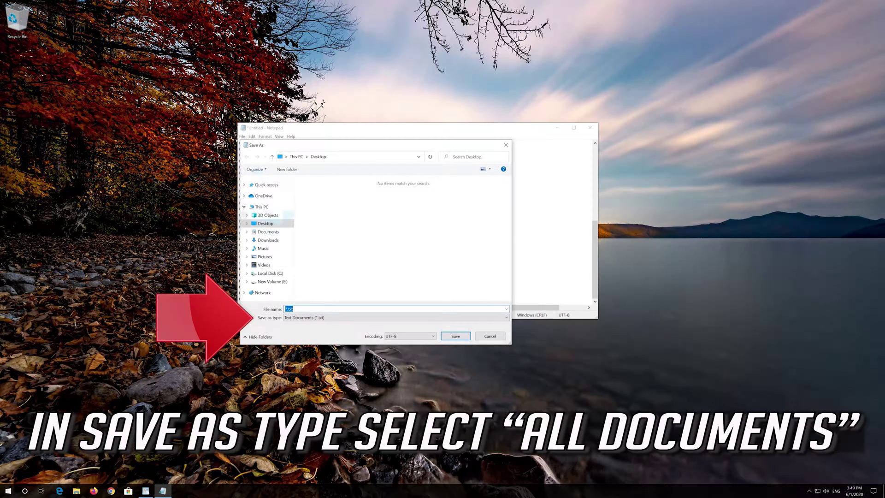
left_click(297, 318)
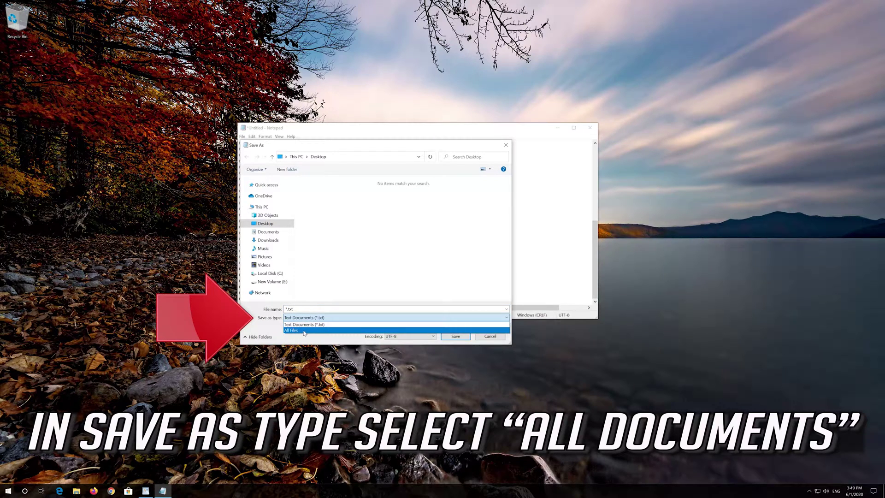
left_click(299, 331)
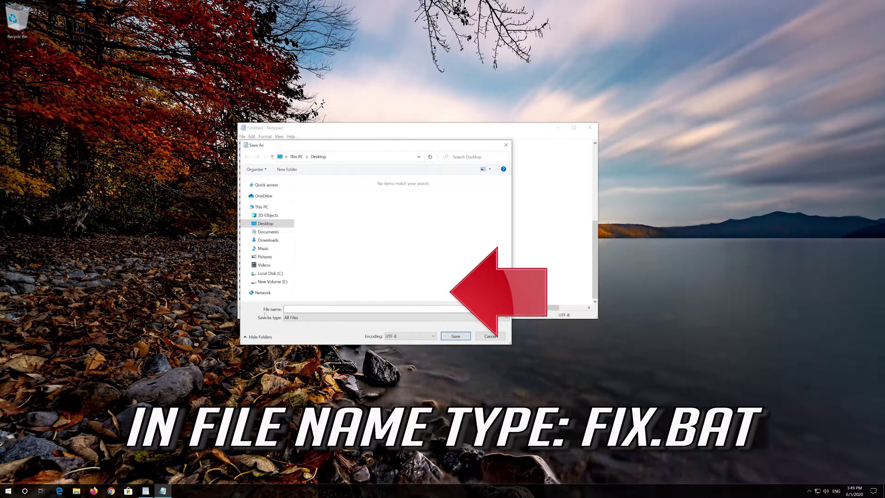
left_click(292, 308)
type("fix.bat")
left_click(456, 337)
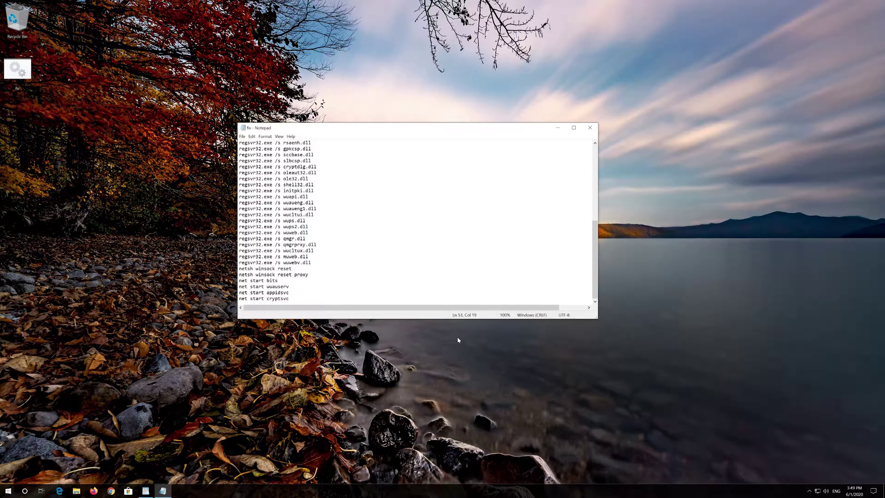
left_click(590, 127)
- Run fix.bat from the desktop as administrator, allow it to make changes, and answer y to the Downloader folder deletion prompt
right_click(9, 69)
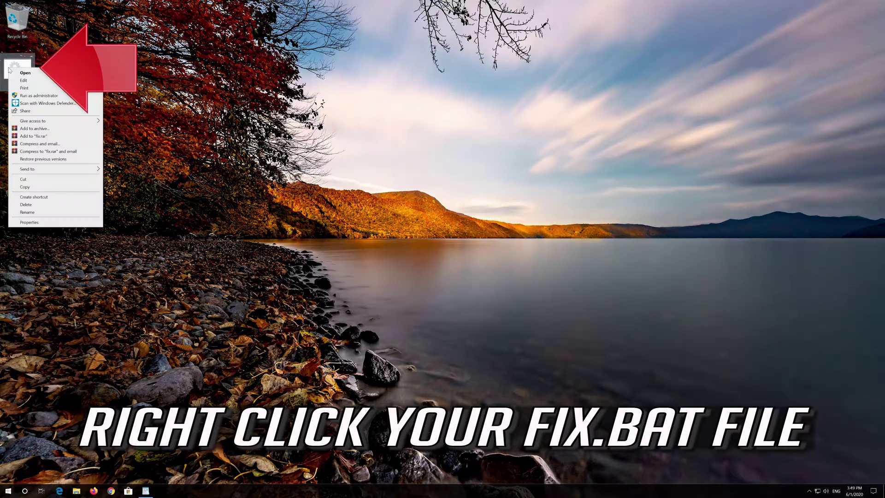
left_click(51, 96)
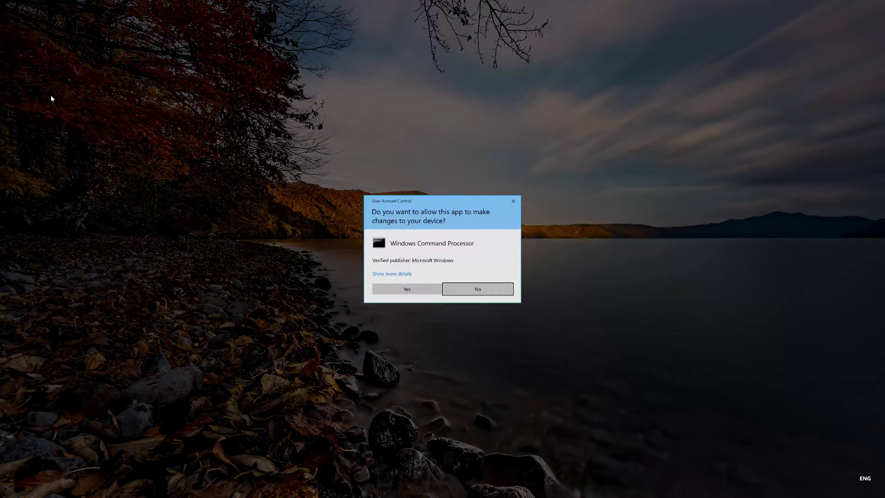
left_click(407, 289)
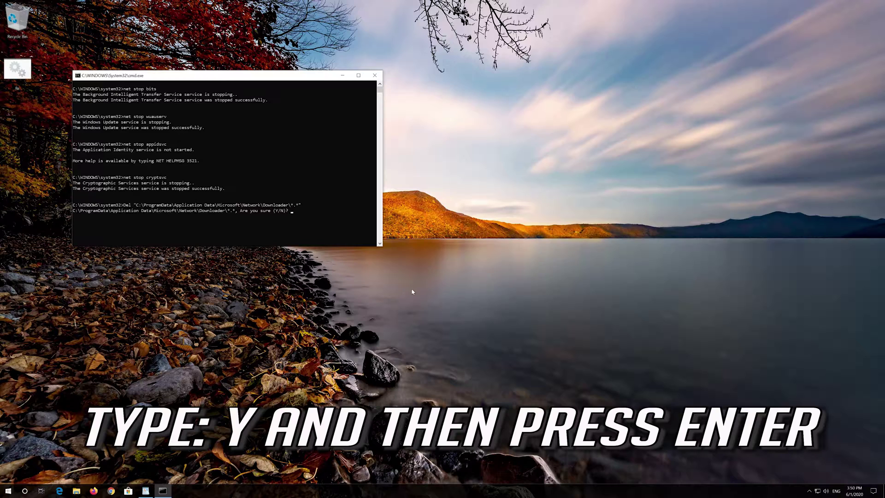
type("y")
key("Return")
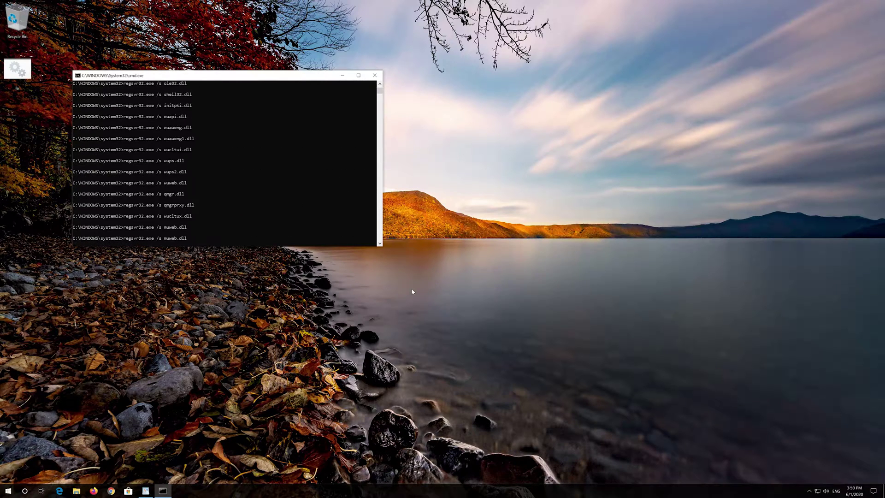
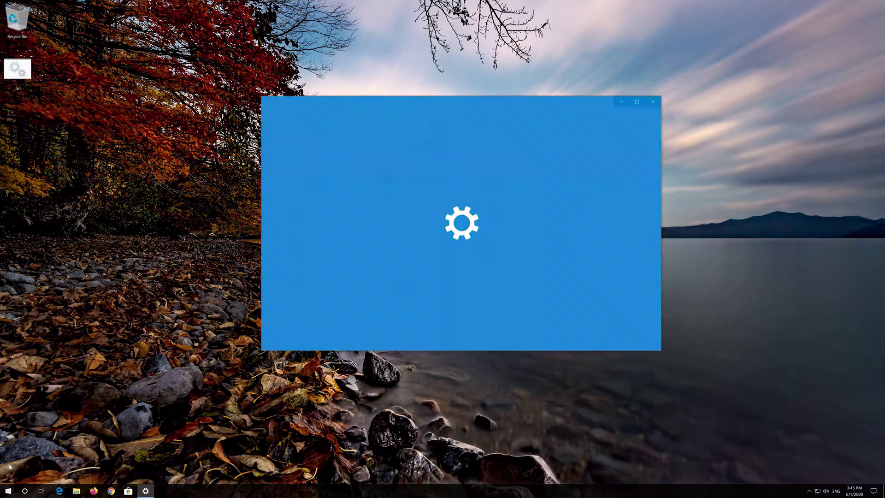
left_click(391, 303)
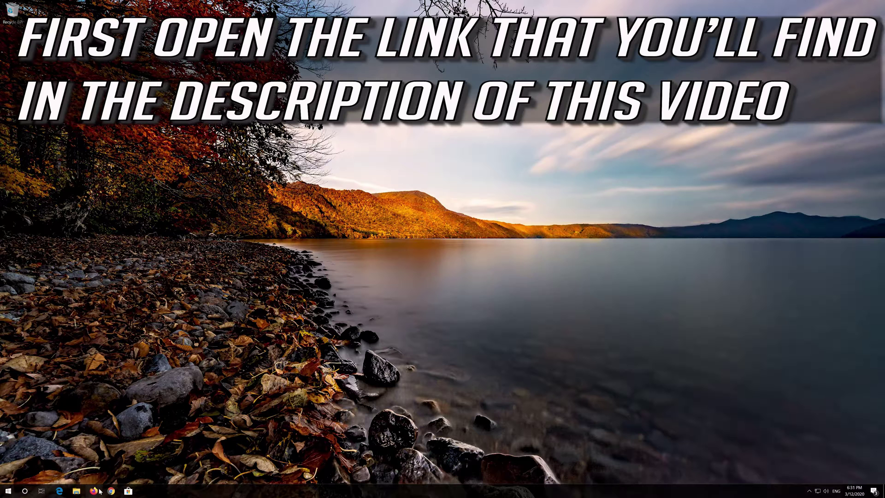
left_click(111, 491)
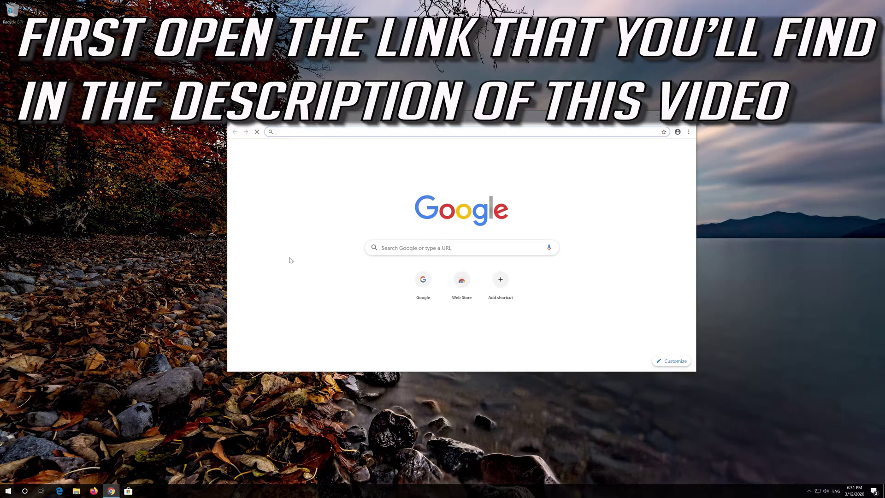
left_click(374, 131)
type("https://www.microsoft.com/en-us/software-download/windows10")
key("Return")
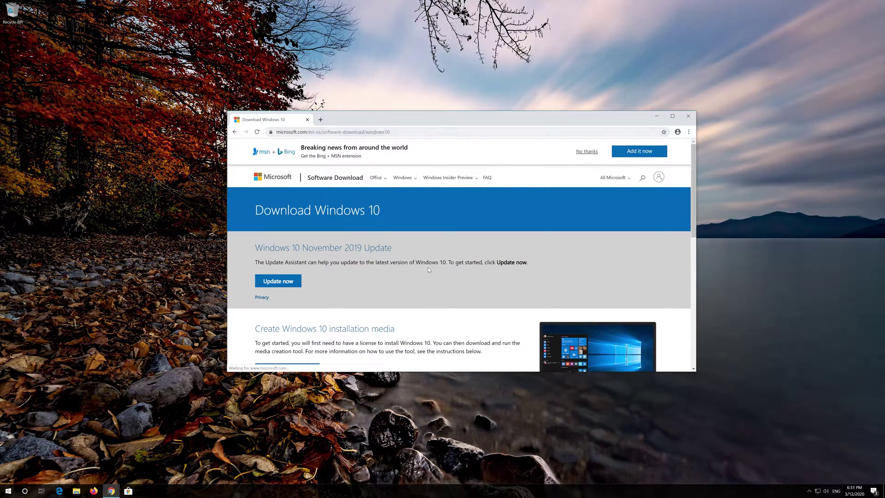
- Download the Windows 10 media creation tool from the installation media section and close the browser
scroll(429, 269, "down", 1)
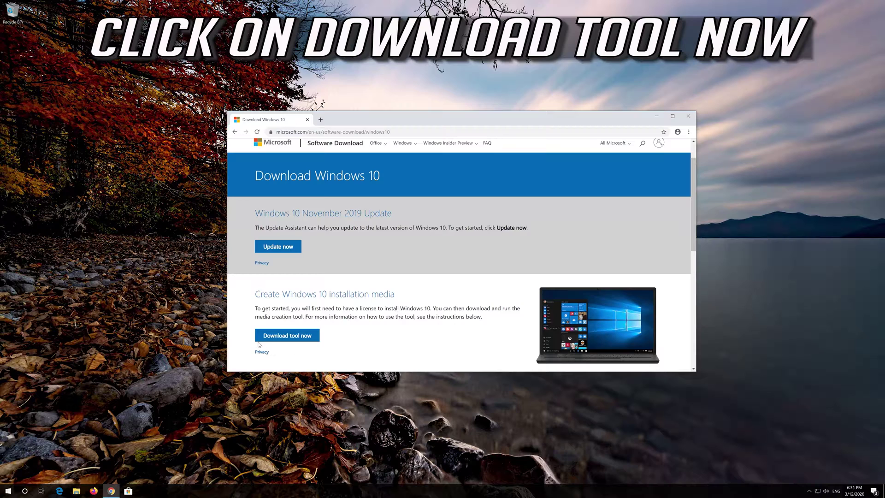
left_click(304, 337)
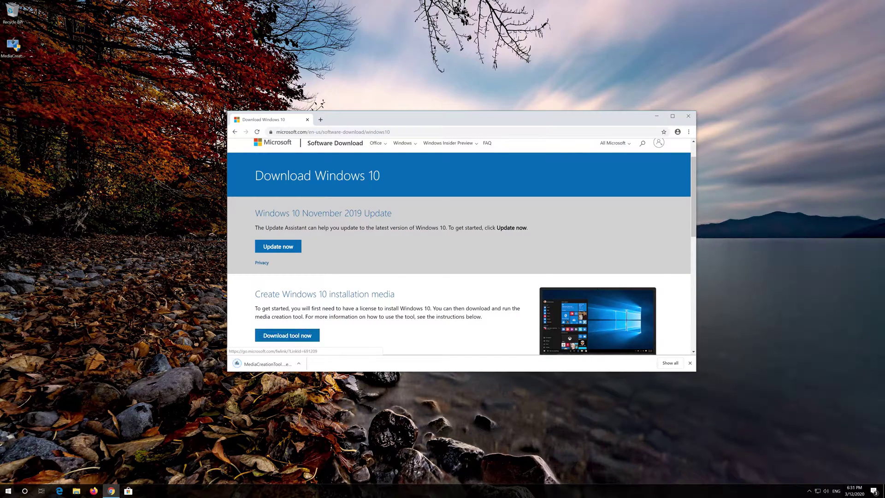
left_click(689, 117)
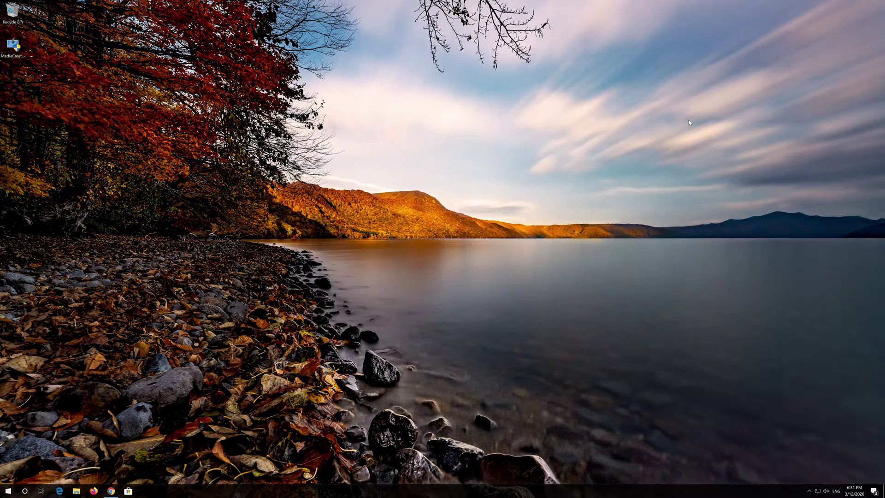
- Launch the downloaded media creation tool from the desktop, allow it to make changes, and accept its license terms
double_click(13, 53)
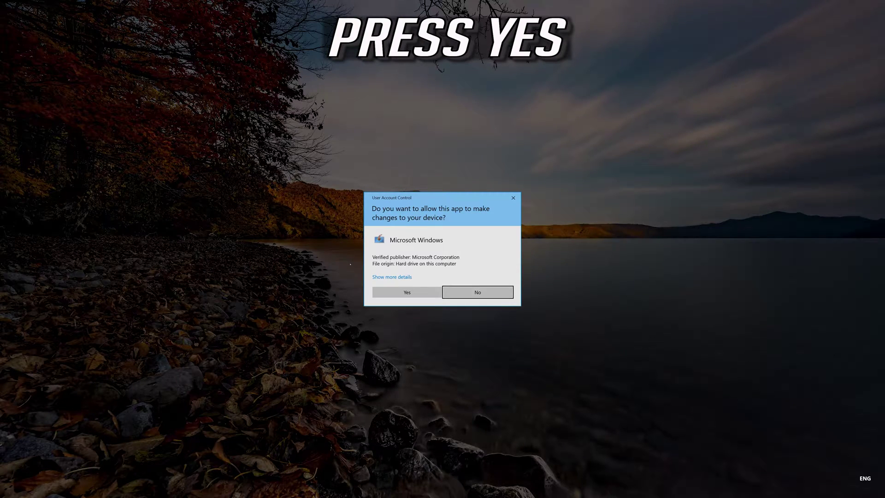
left_click(405, 292)
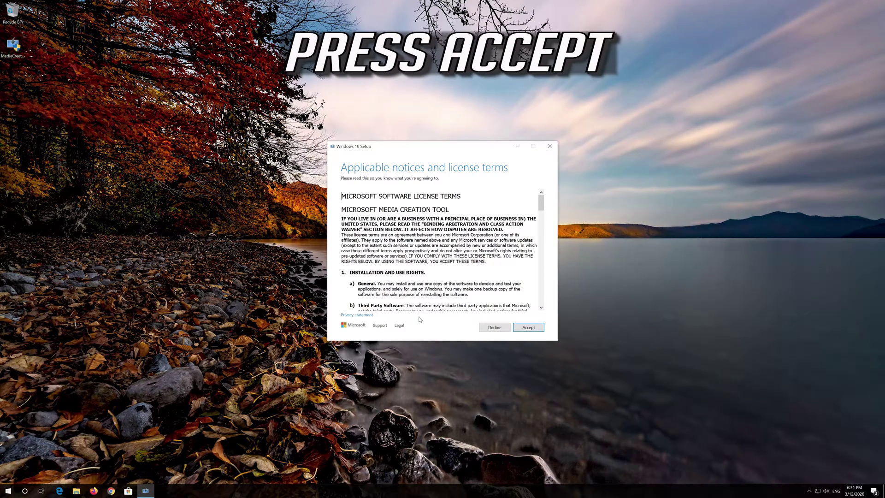
left_click(541, 327)
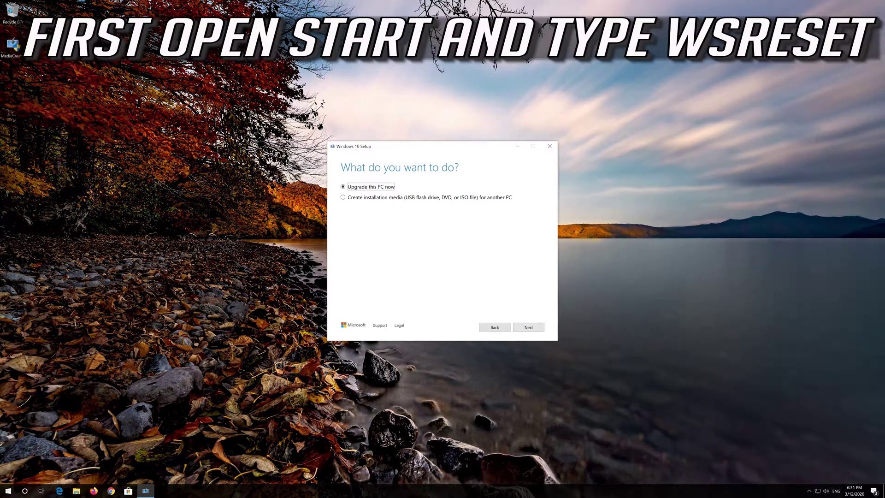
- Proceed with Upgrade this PC now, accept the license terms, and start installing Windows 10 Pro with personal files and apps kept
left_click(527, 330)
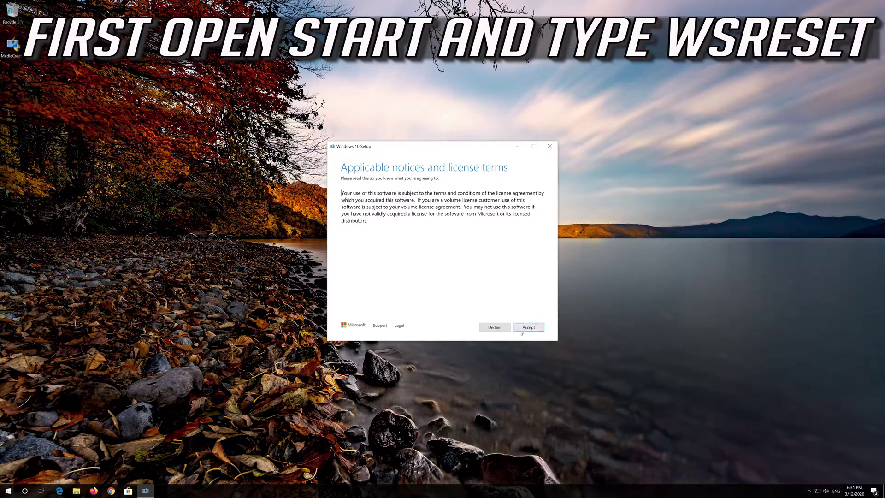
left_click(528, 327)
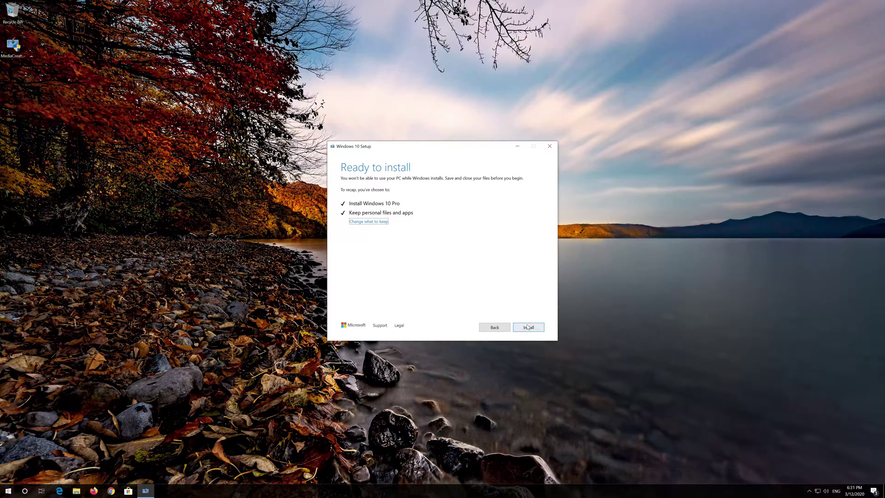
left_click(527, 328)
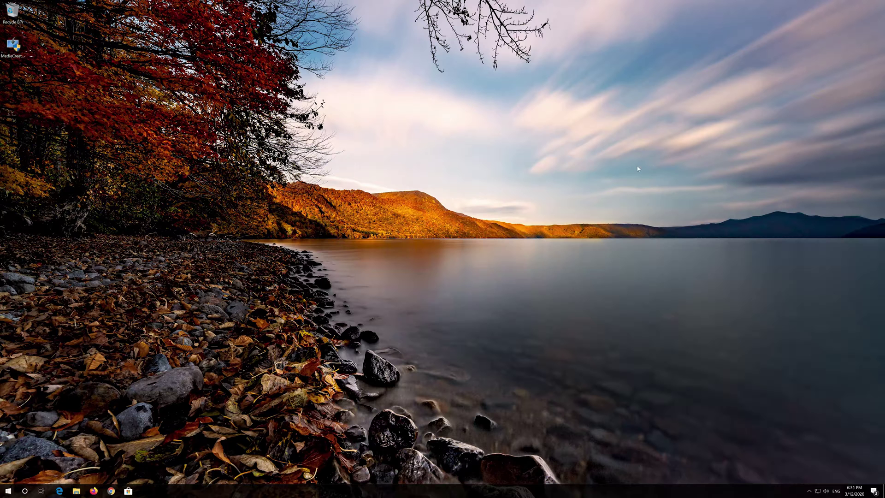
- Delete the media creation tool from the desktop and permanently remove it by emptying the Recycle Bin
left_click(10, 55)
right_click(10, 56)
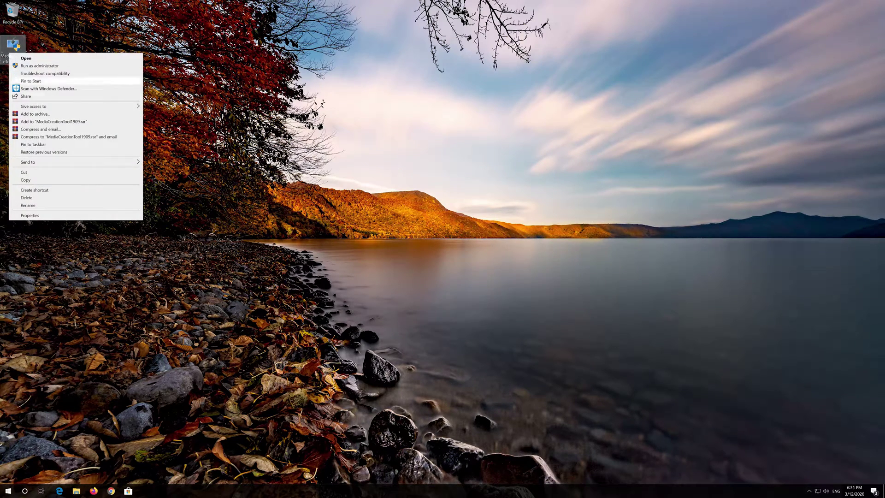
left_click(27, 198)
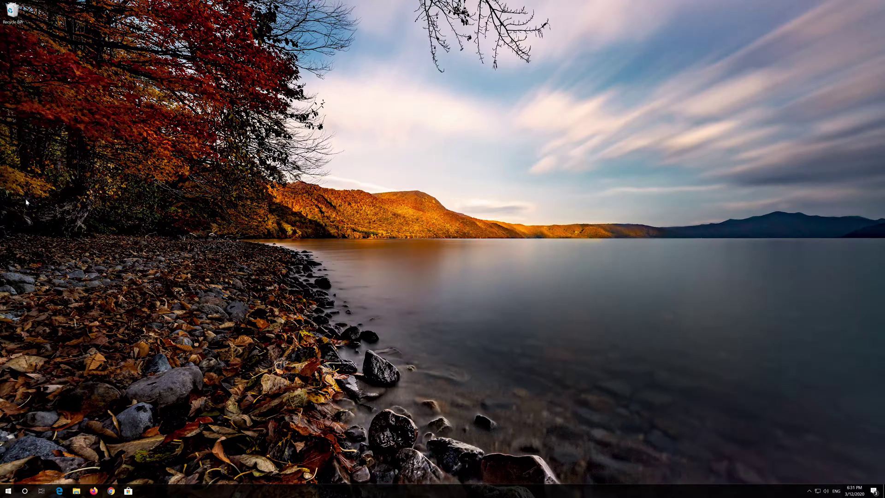
right_click(11, 13)
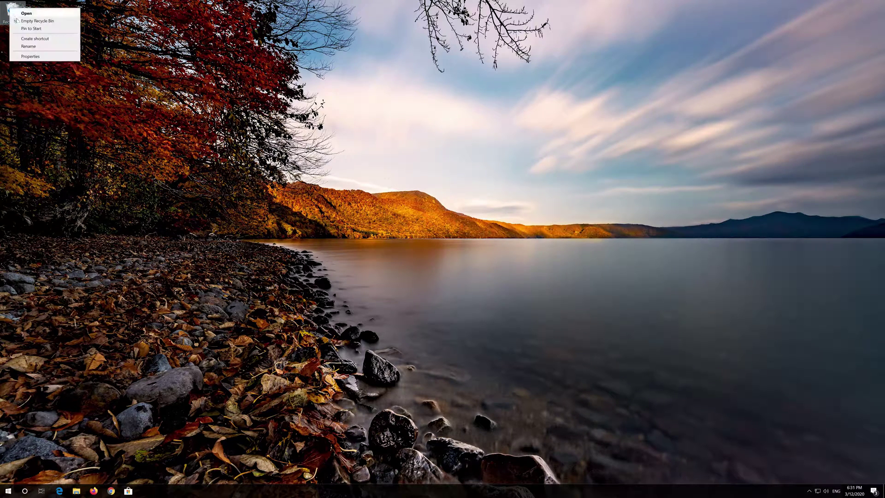
left_click(32, 23)
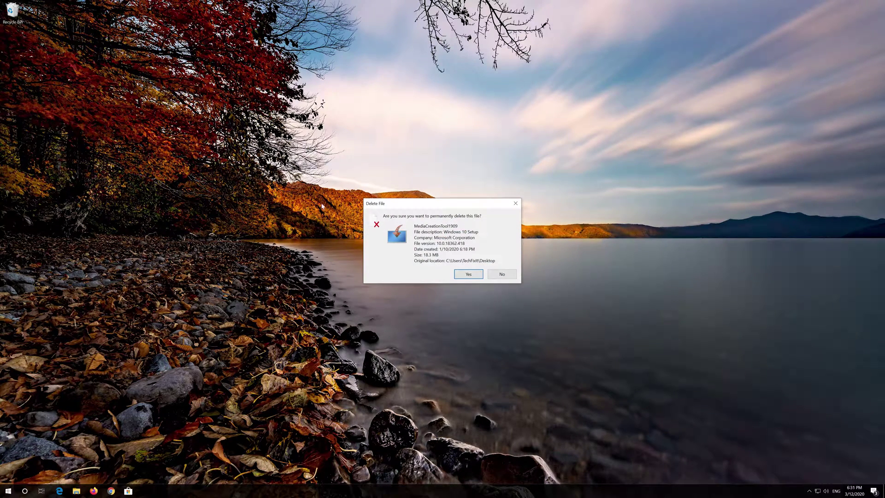
left_click(468, 273)
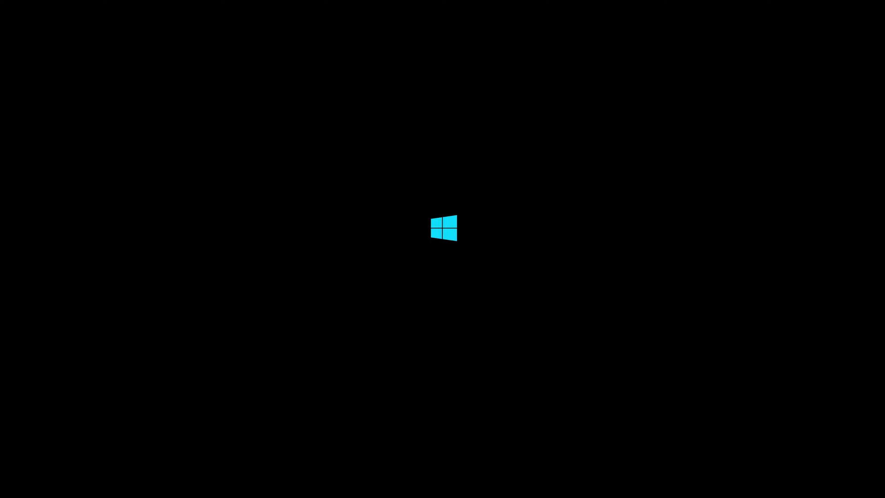